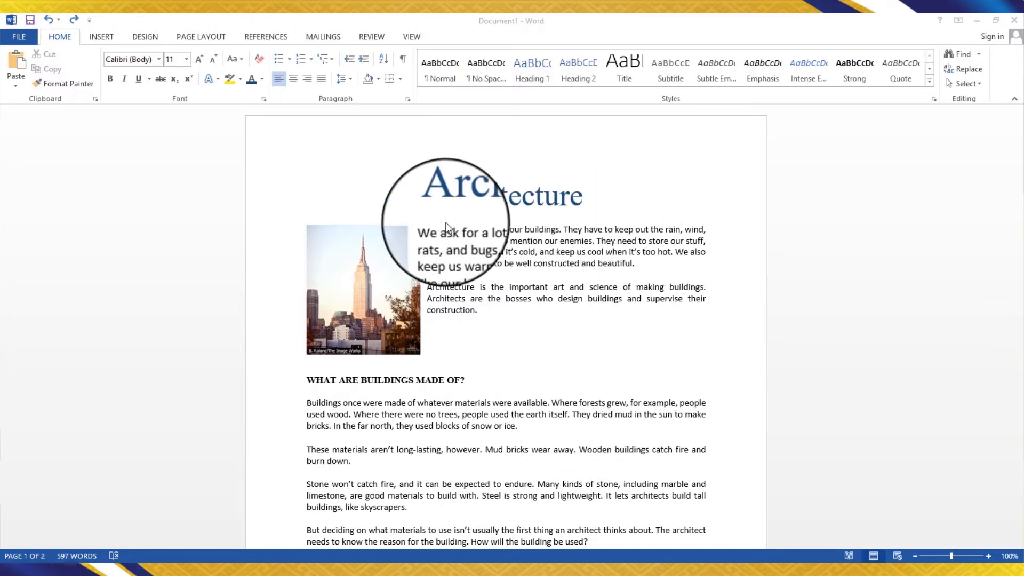
- Indent the first line of the opening paragraphs beside the picture with a tab
left_click(431, 234)
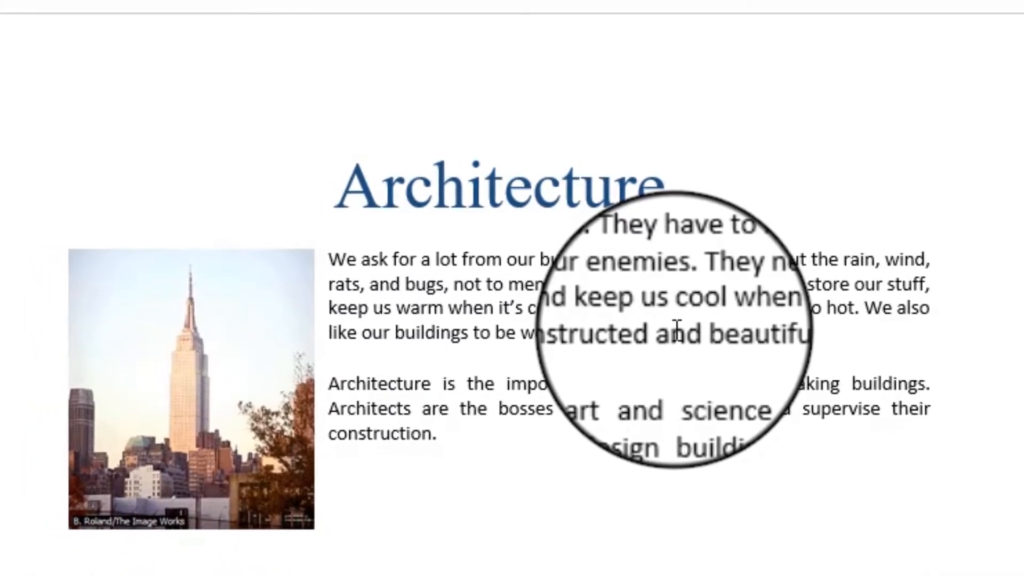
key("Tab")
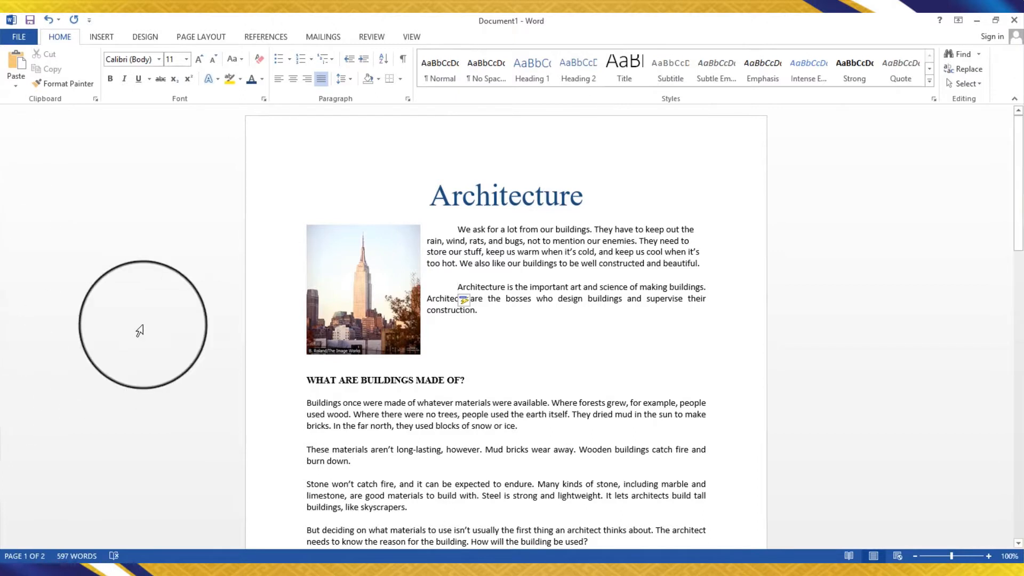
- Show the ruler above the document
left_click(410, 36)
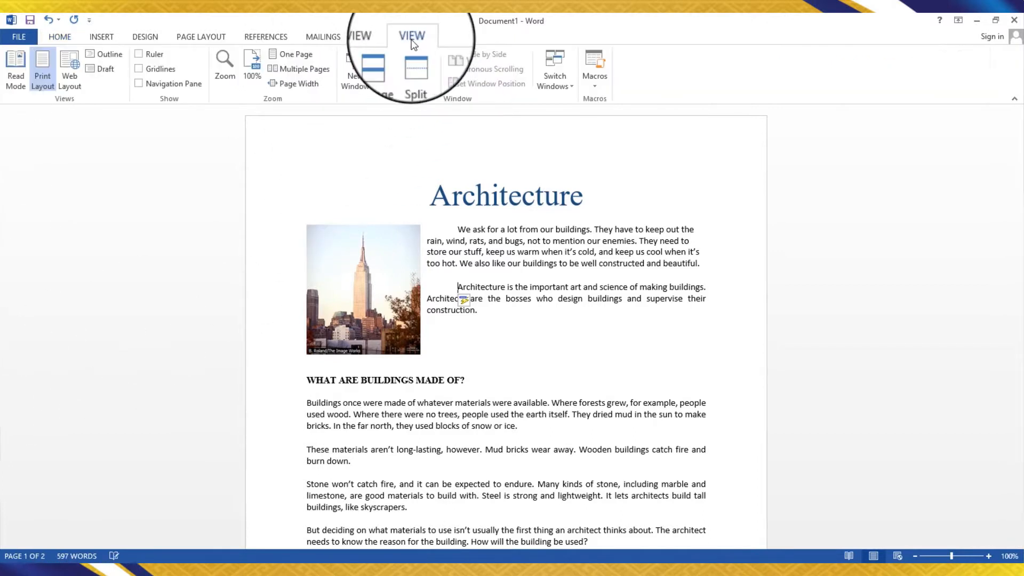
left_click(155, 58)
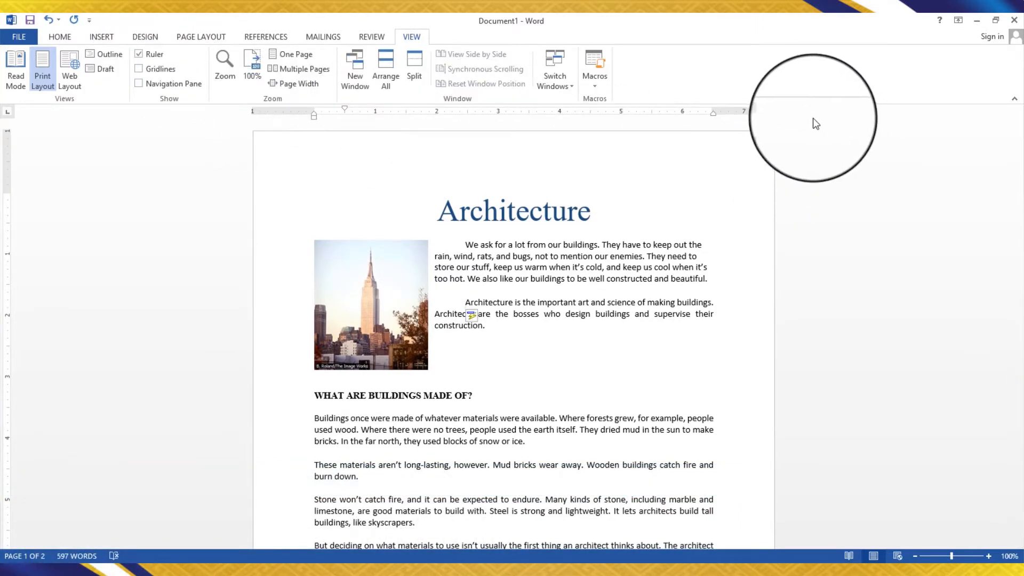
- Try indenting the whole paragraphs under 'What Are Buildings Made Of?' and undo that indent
left_click(476, 251)
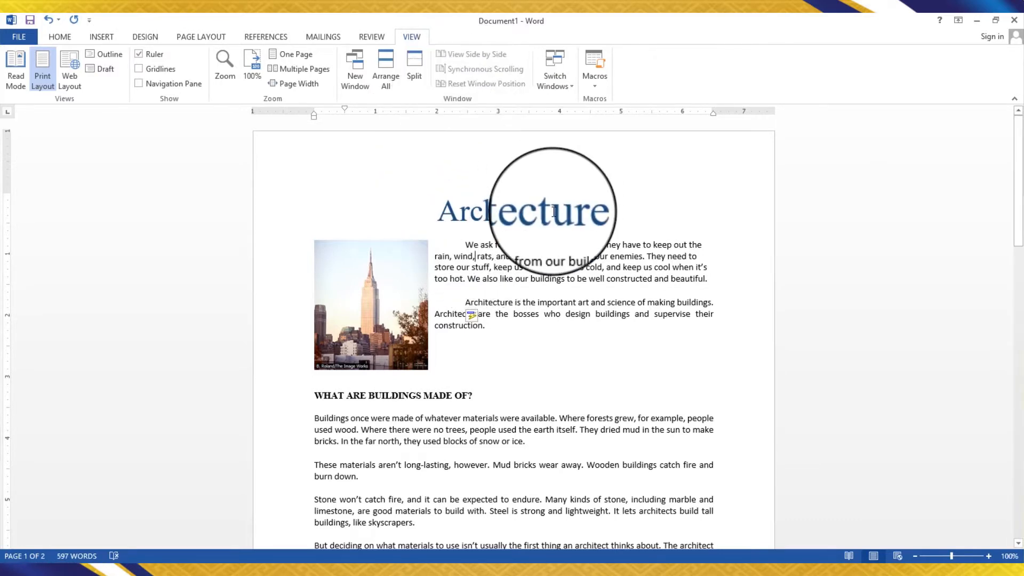
scroll(553, 208, "down", 3)
mouse_move(315, 294)
left_mouse_down()
mouse_move(430, 383)
mouse_move(619, 411)
mouse_move(610, 435)
left_mouse_up()
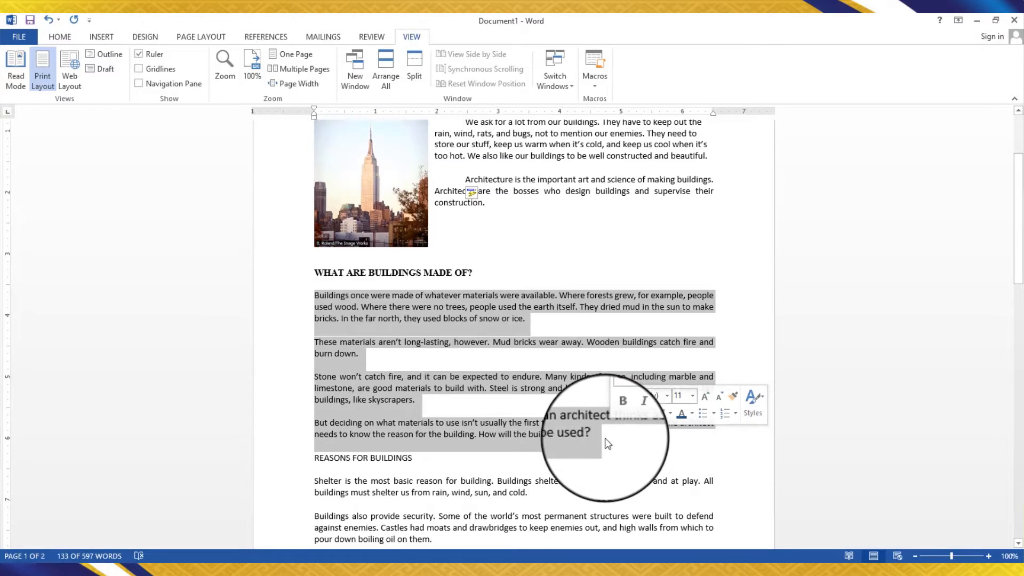
key("ctrl+m")
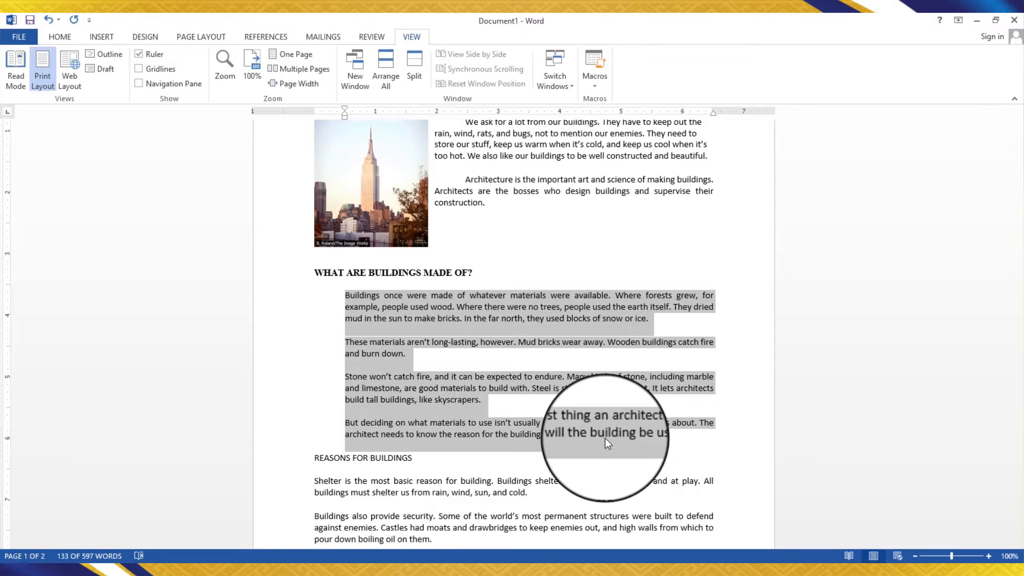
key("ctrl+z")
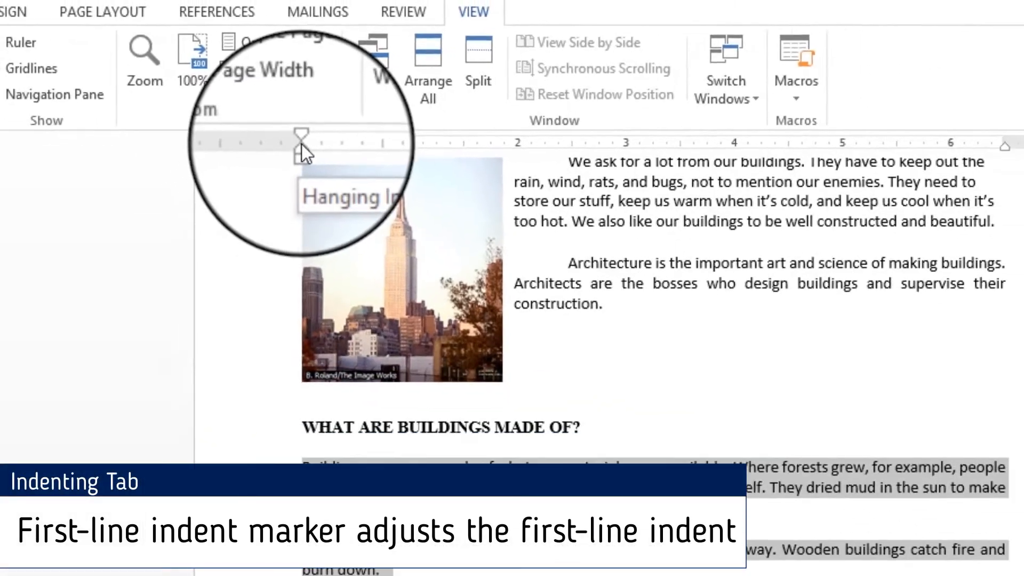
- Set a first-line indent of about 0.5 inch for the paragraphs under 'What Are Buildings Made Of?' using the ruler markers
mouse_move(315, 116)
left_mouse_down()
mouse_move(332, 115)
mouse_move(301, 136)
mouse_move(299, 149)
mouse_move(383, 155)
mouse_move(331, 162)
mouse_move(381, 168)
mouse_move(314, 161)
mouse_move(324, 168)
mouse_move(314, 188)
mouse_move(339, 127)
left_mouse_up()
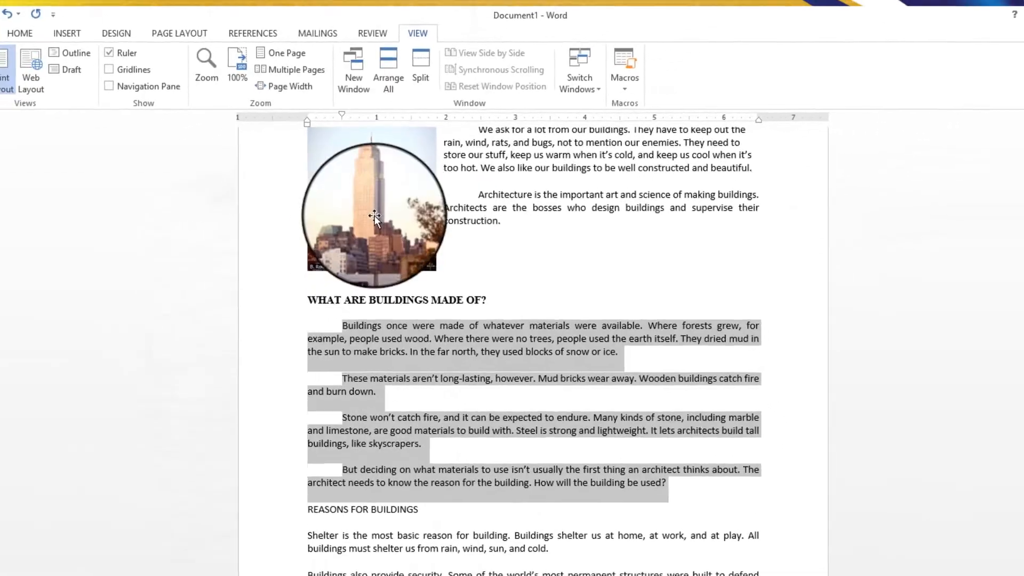
left_click(335, 358)
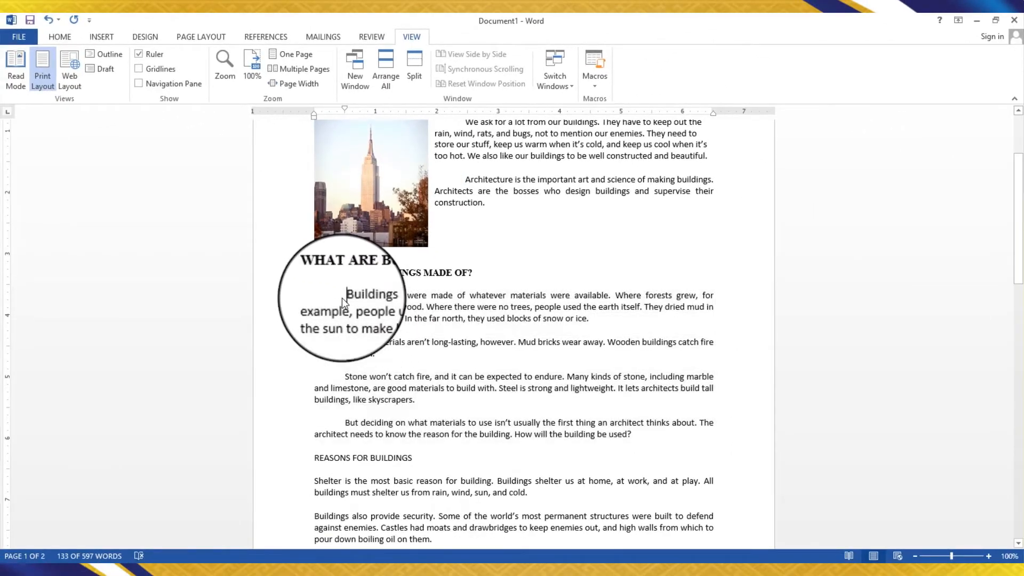
left_click_drag(343, 296, 648, 430)
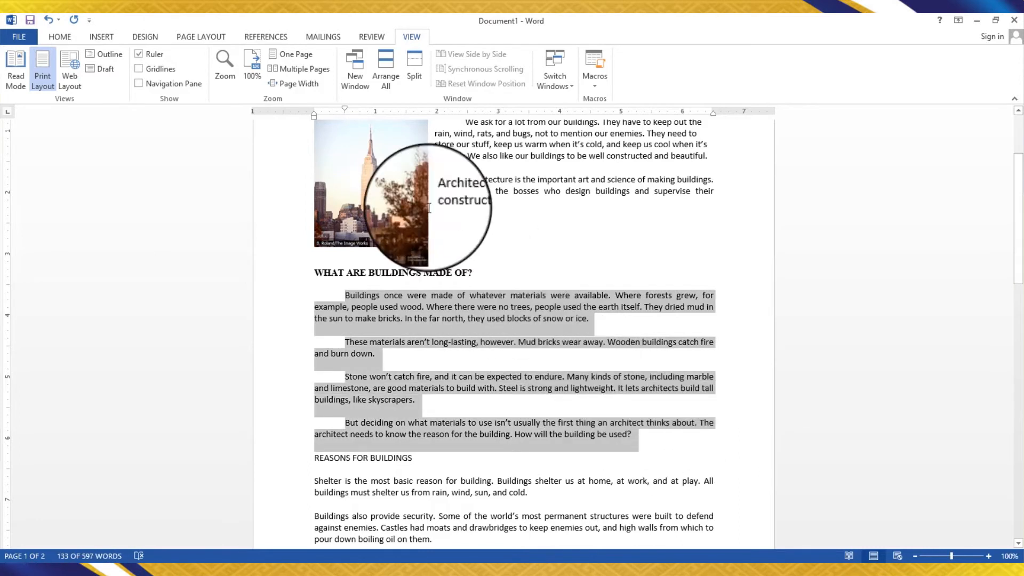
mouse_move(312, 116)
left_mouse_down()
mouse_move(613, 133)
mouse_move(648, 120)
mouse_move(517, 120)
left_mouse_up()
left_click_drag(478, 156, 315, 120)
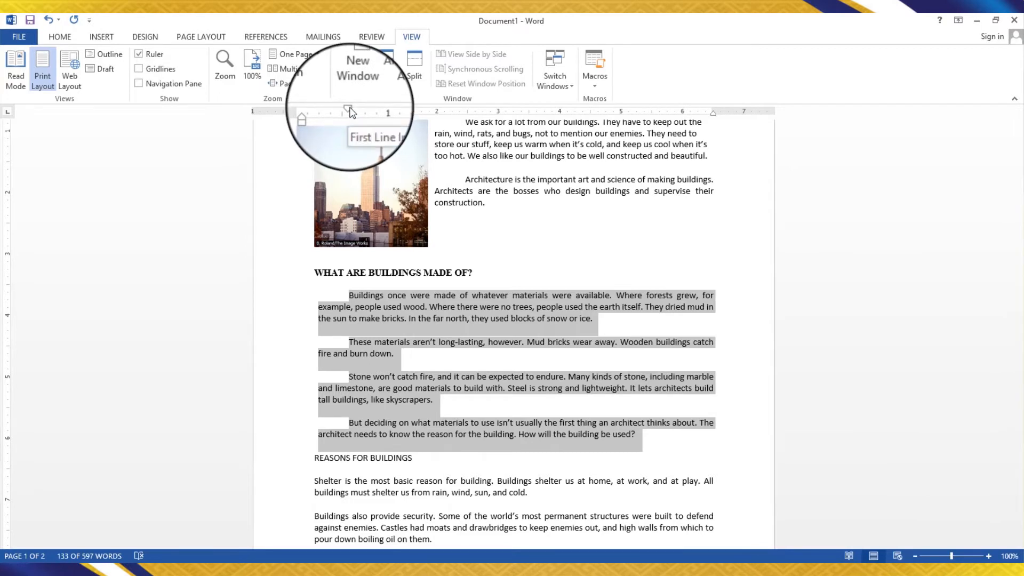
mouse_move(350, 113)
left_mouse_down()
mouse_move(318, 114)
mouse_move(345, 113)
left_mouse_up()
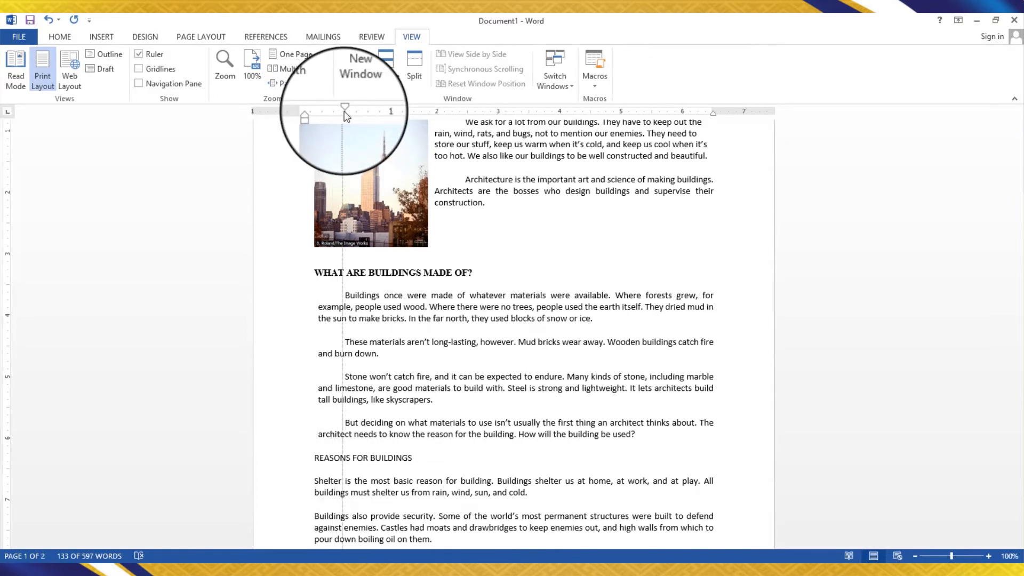
left_click_drag(345, 113, 345, 113)
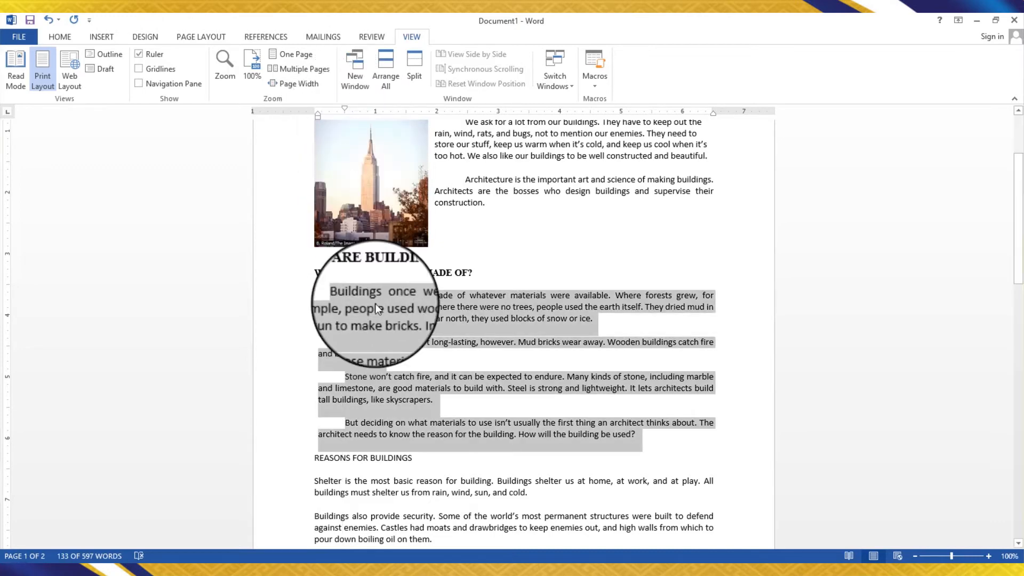
- Give the paragraphs under 'Reasons for Buildings' and those following on the next page a first-line indent of about 0.5 inch
scroll(355, 302, "down", 3)
scroll(356, 303, "down", 6)
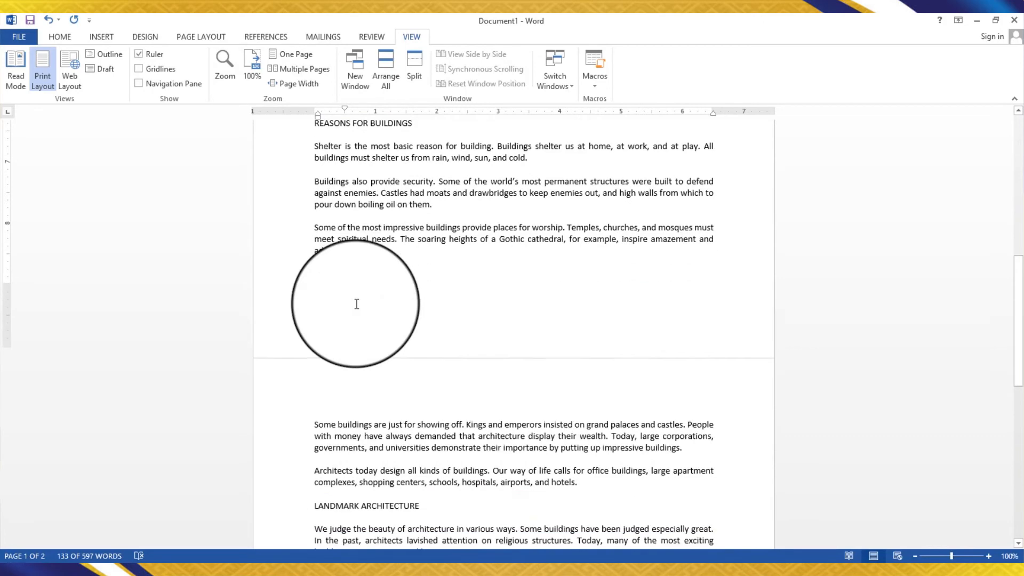
scroll(336, 223, "up", 2)
left_click_drag(314, 205, 589, 485)
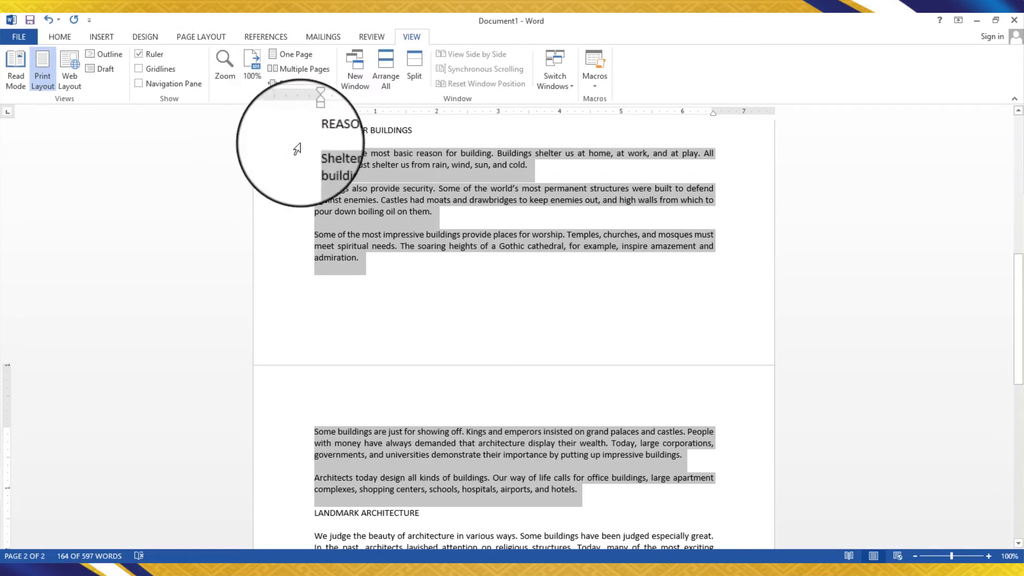
scroll(356, 176, "up", 2)
scroll(356, 176, "up", 1)
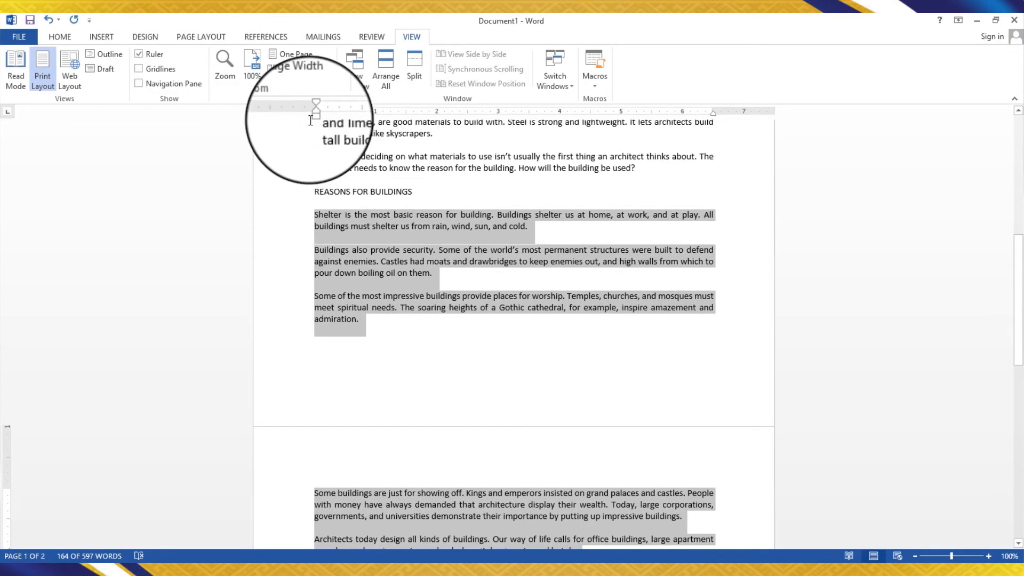
left_click_drag(314, 109, 344, 113)
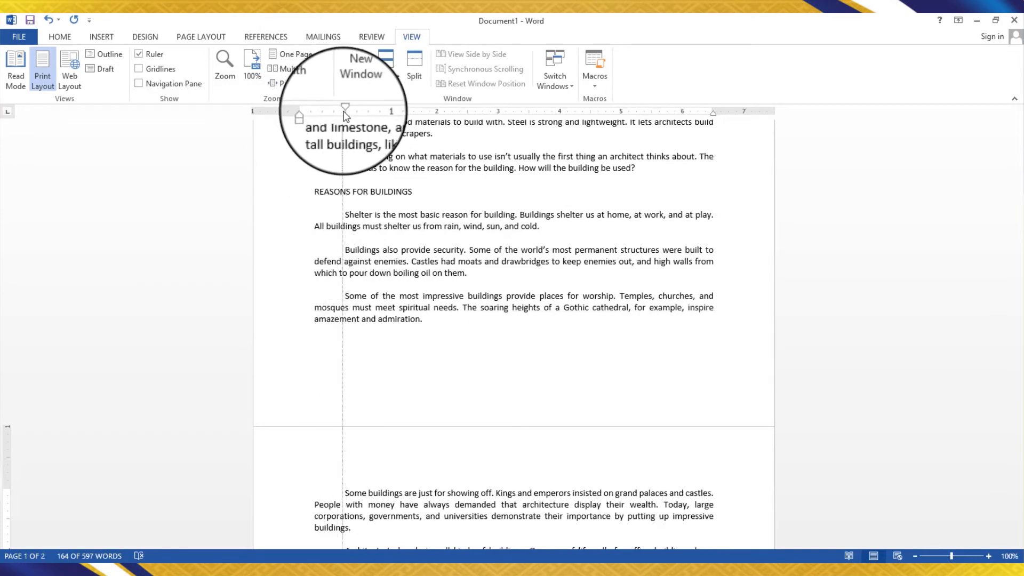
left_click_drag(345, 115, 345, 116)
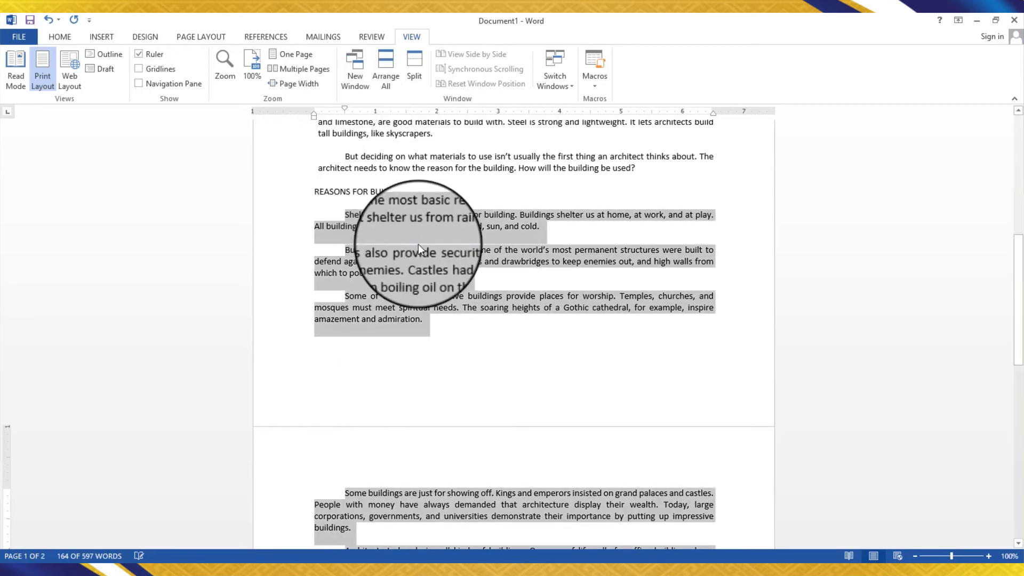
- Give the paragraphs under 'Landmark Architecture' a first-line indent of about 0.5 inch on the ruler
scroll(418, 244, "down", 10)
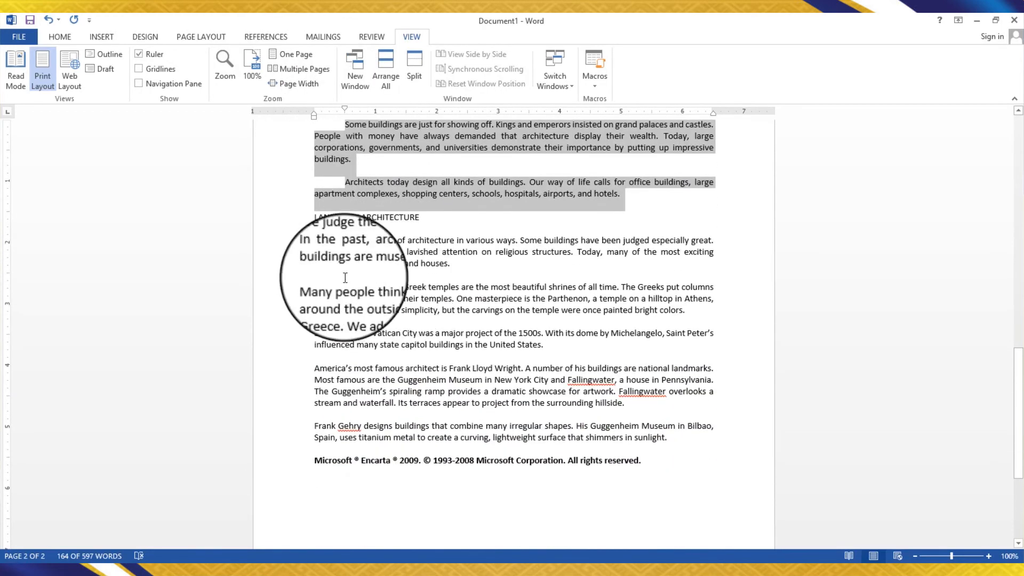
left_click_drag(314, 240, 676, 426)
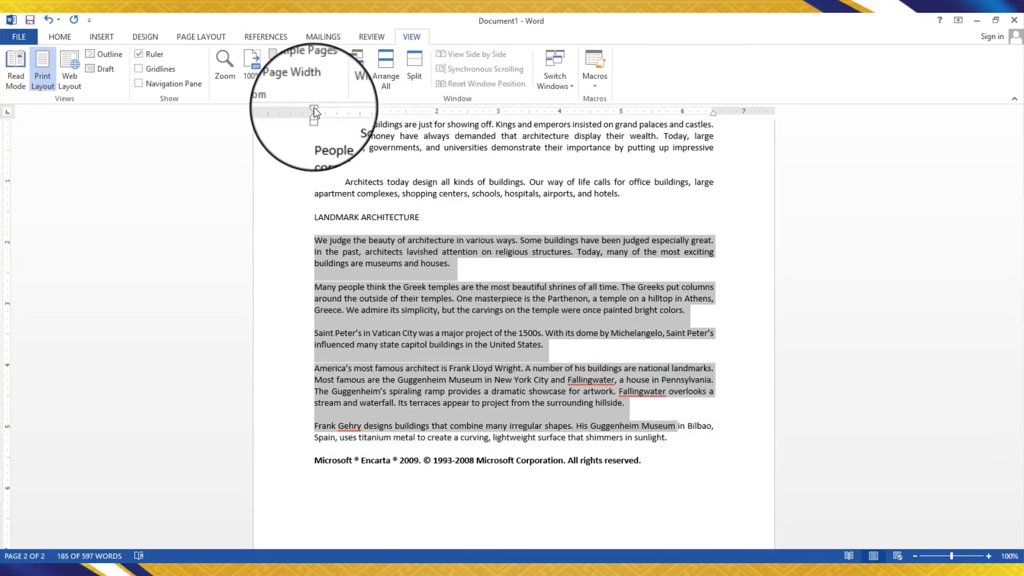
left_click_drag(315, 112, 344, 111)
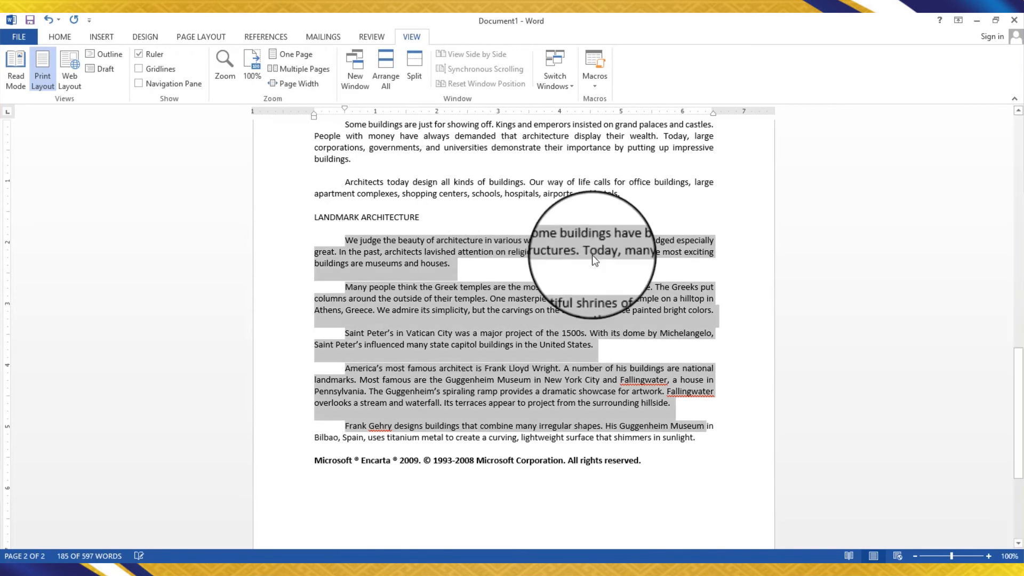
left_click(580, 381)
left_click_drag(711, 436, 340, 238)
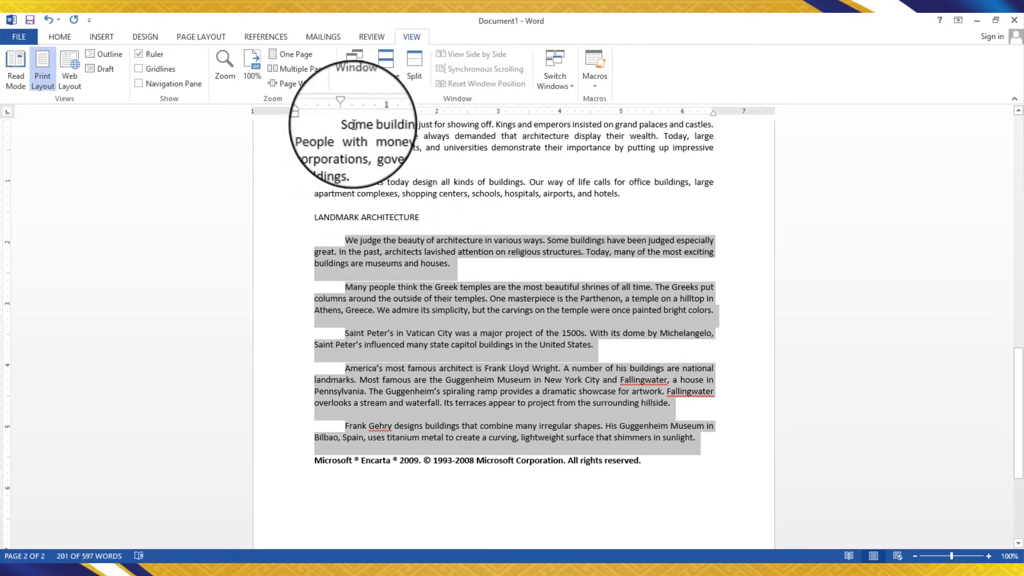
mouse_move(345, 110)
left_mouse_down()
mouse_move(310, 110)
mouse_move(342, 109)
left_mouse_up()
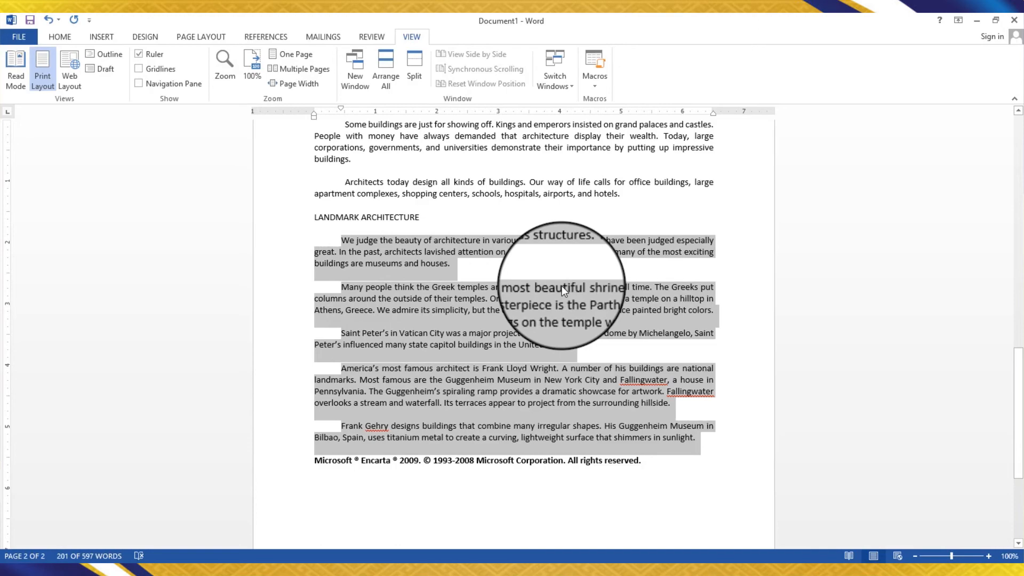
- Scroll through the document to review the indented paragraphs
left_click(517, 372)
scroll(517, 372, "up", 18)
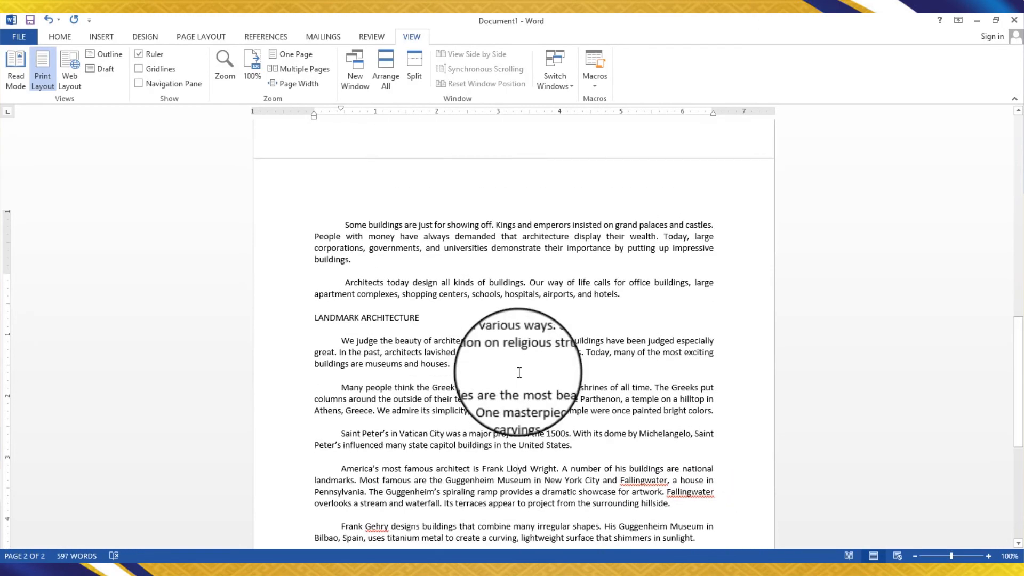
scroll(519, 372, "up", 2)
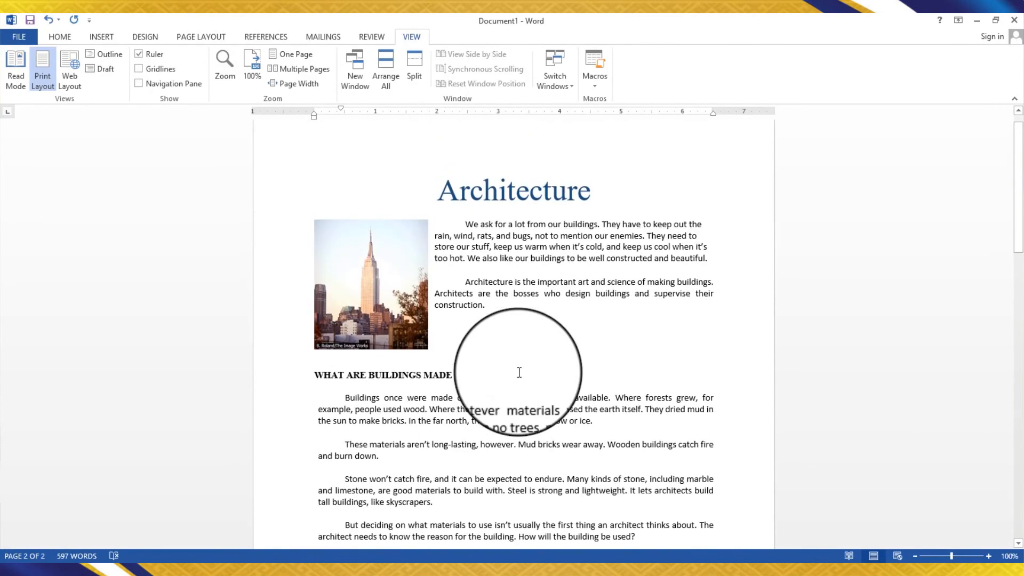
scroll(519, 372, "down", 8)
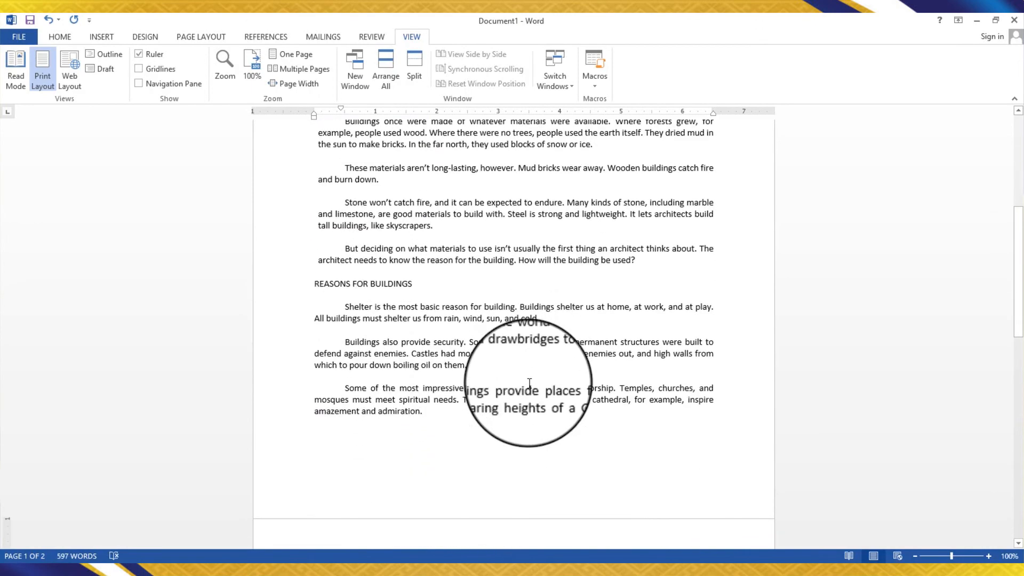
scroll(530, 383, "down", 2)
scroll(530, 384, "up", 10)
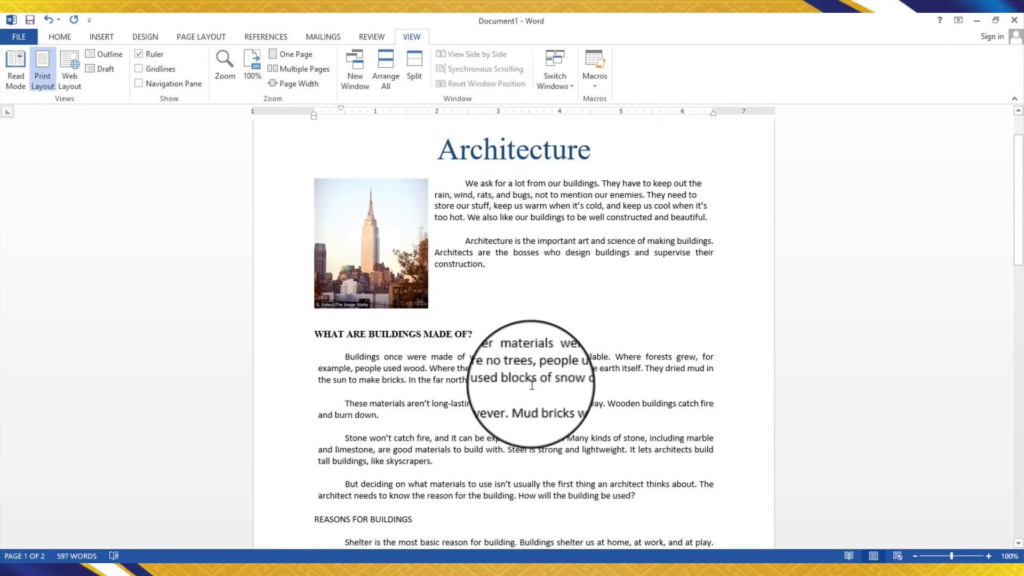